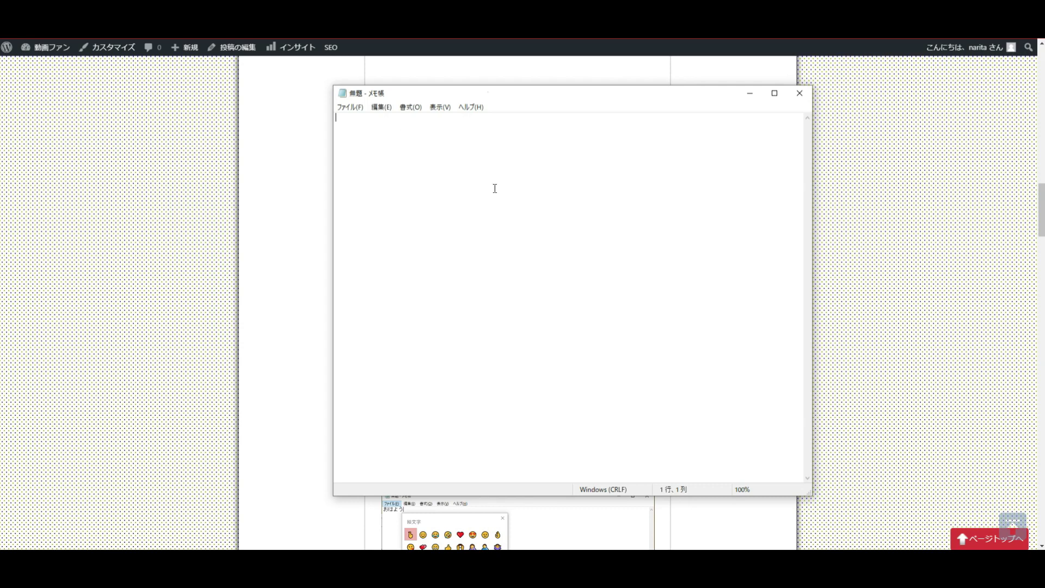
Enter "おはよう！" in the empty note using Japanese input.
key(Zenkaku_Hankaku)
text(おはよう)
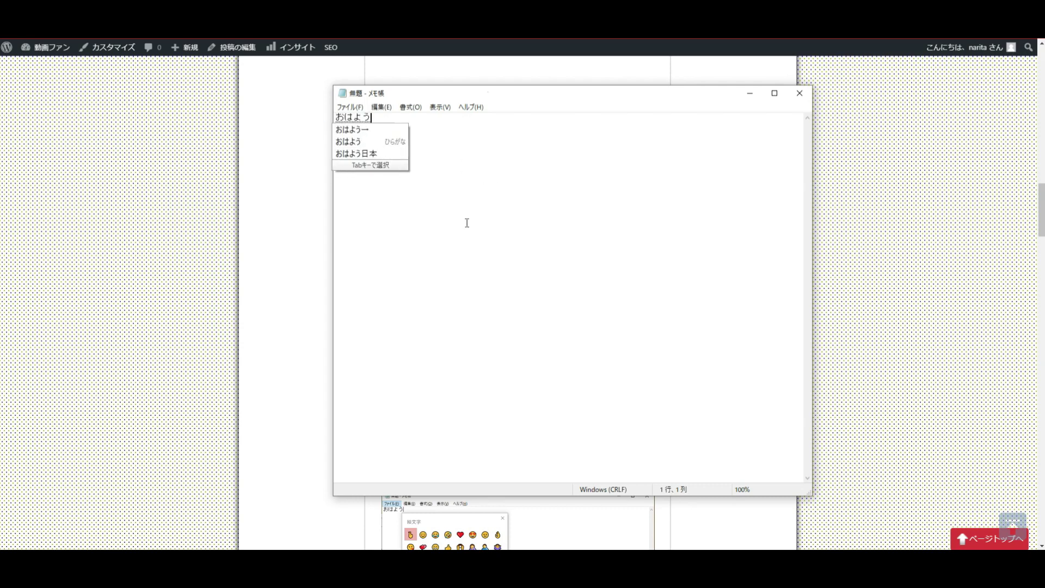
key(Return)
text(！)
key(Return)
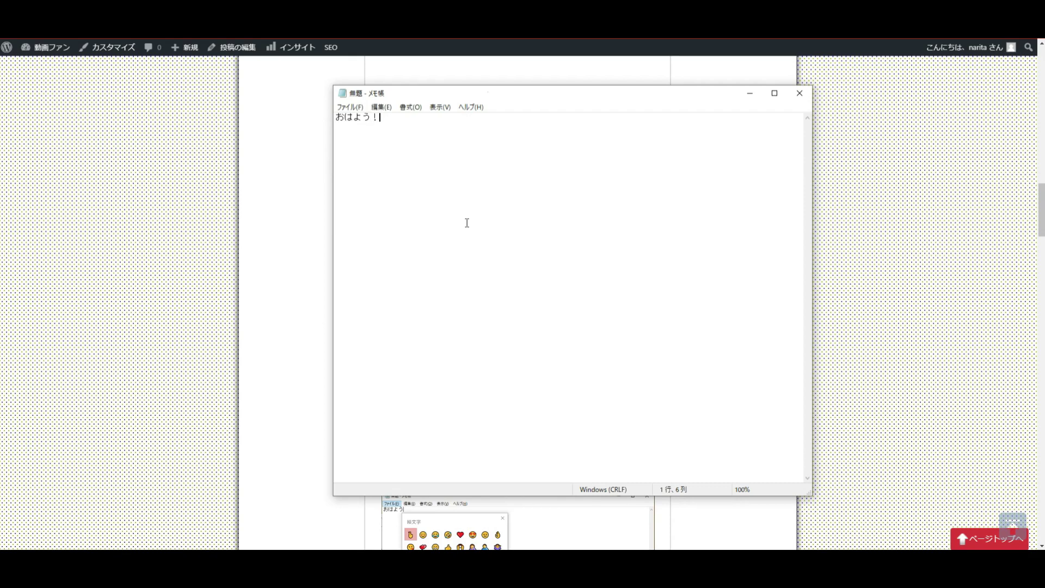
Check the keyboard layout picture, and bring up the emoji panel at the end of おはよう！ in Notepad.
key(alt+Tab)
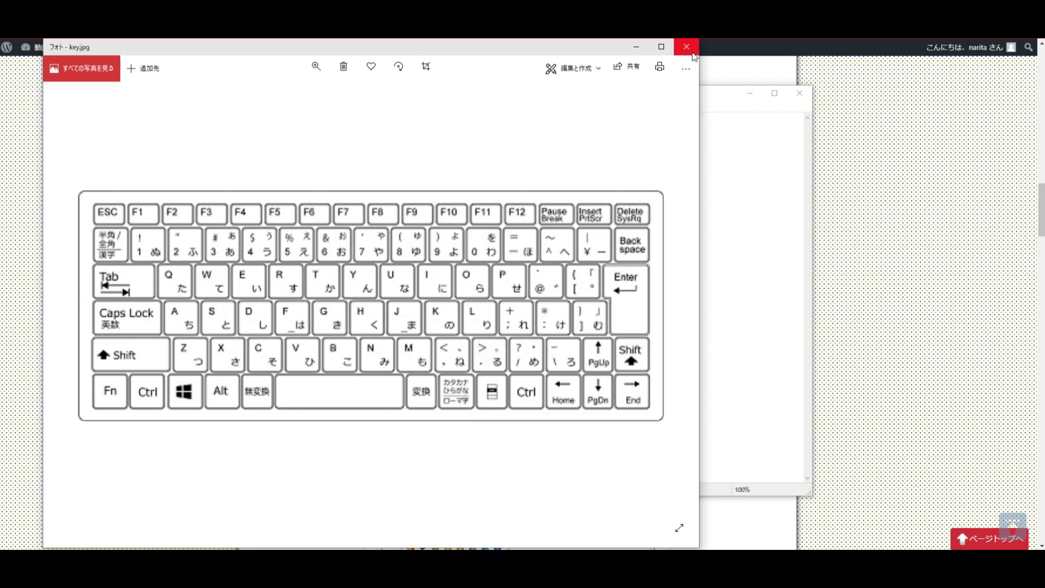
click(735, 163)
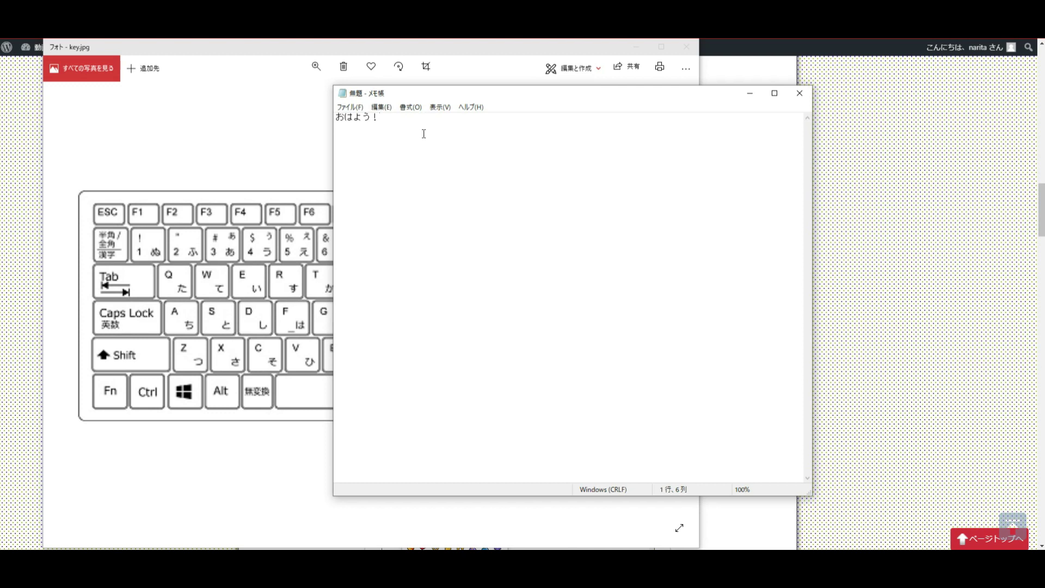
key(super+period)
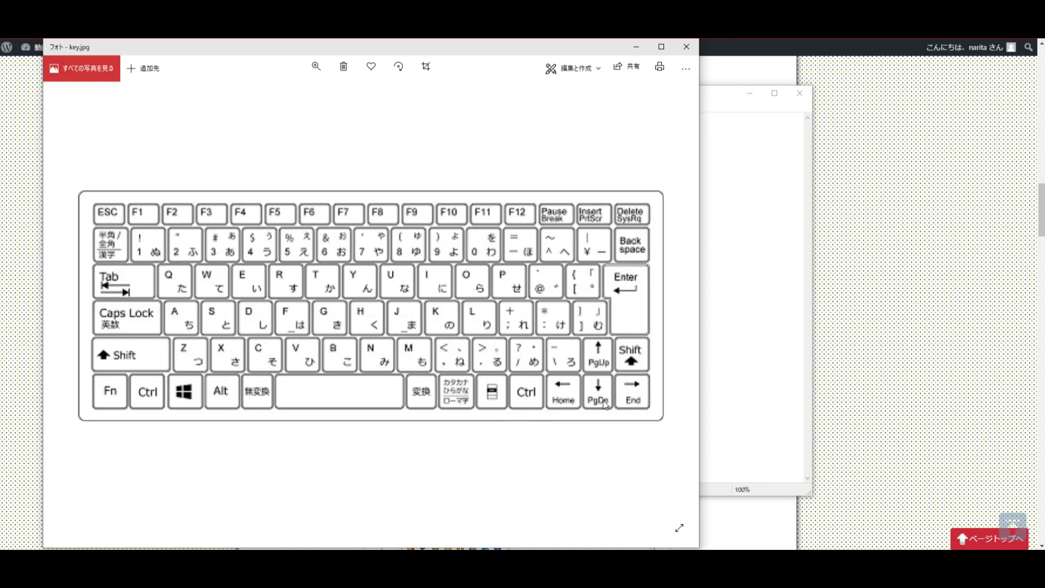
click(730, 245)
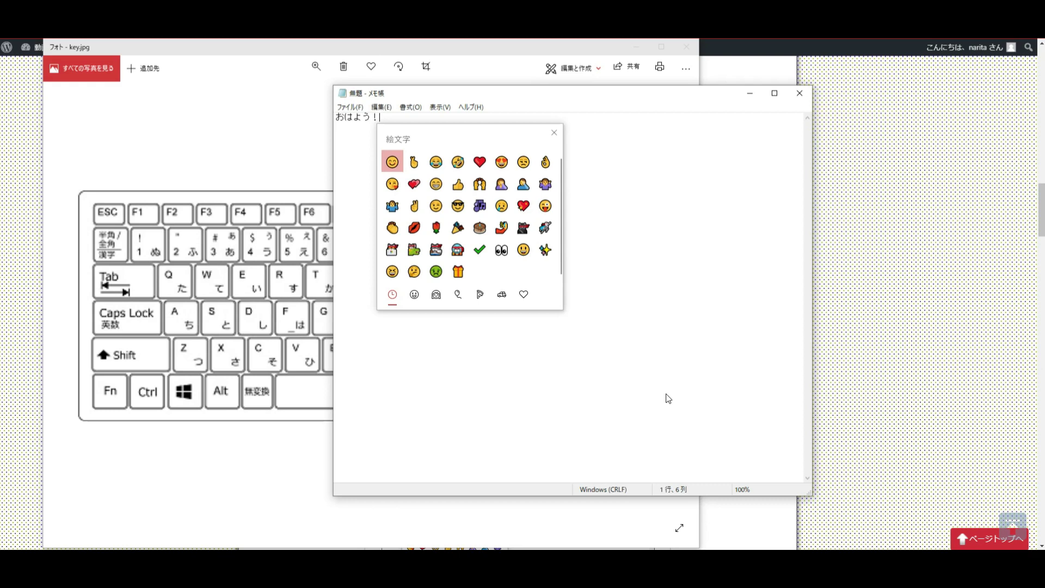
Move through the recent emojis and insert the smiling face after おはよう！, with a new line below.
key(Right)
key(Right)
key(Right)
key(Right)
key(Right)
key(Right)
key(Right)
key(Left)
key(Left)
key(Left)
key(Left)
key(Left)
key(Left)
key(Left)
key(Down)
key(Down)
key(Down)
key(Down)
key(Down)
key(Up)
key(Up)
key(Up)
key(Up)
key(Up)
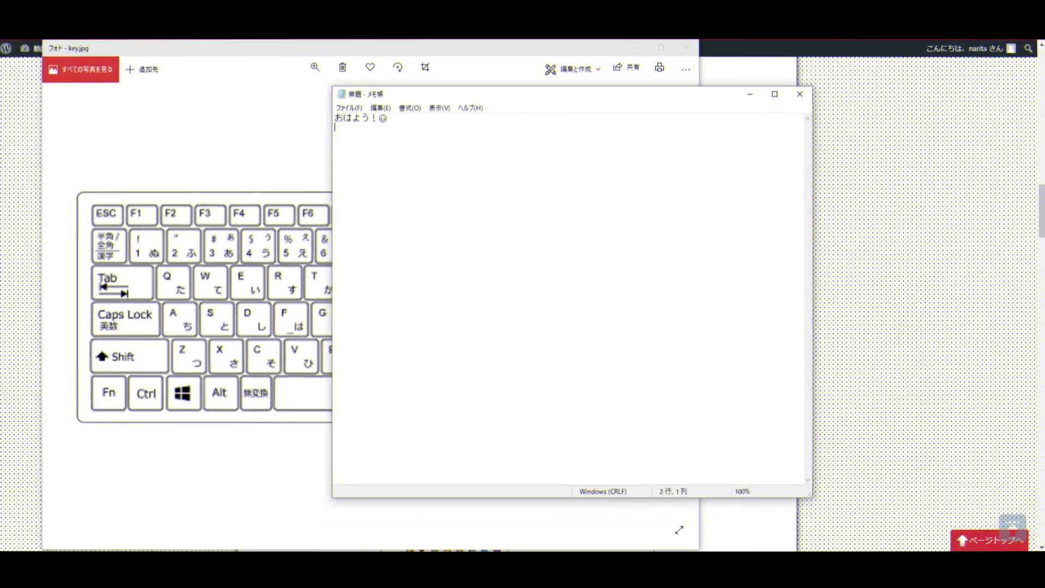
Switch to the LINE chat, bring up the emoji panel for the message 犯人教えて！ and browse the recent emojis.
key(alt+Tab)
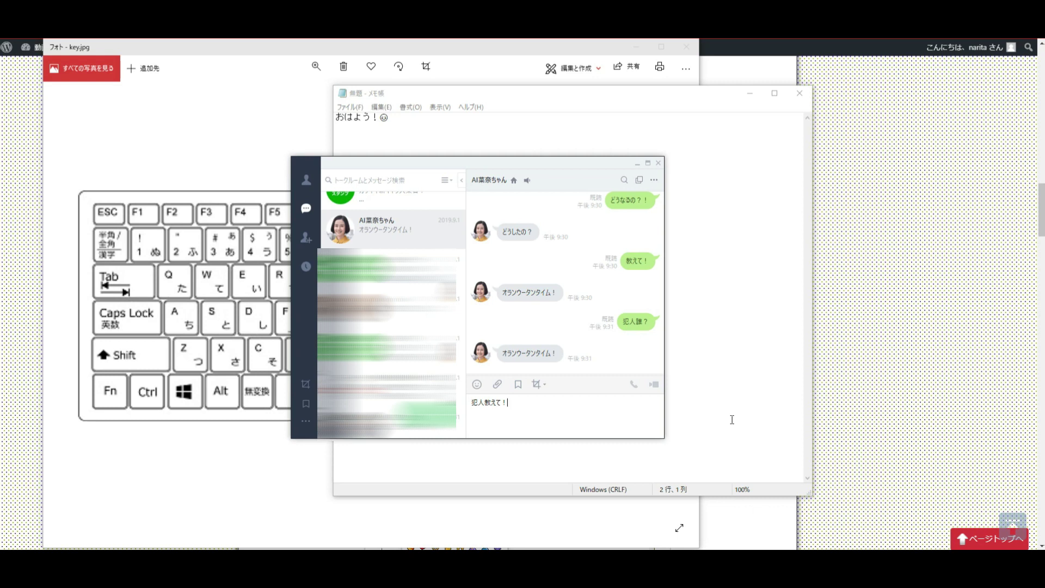
key(super+period)
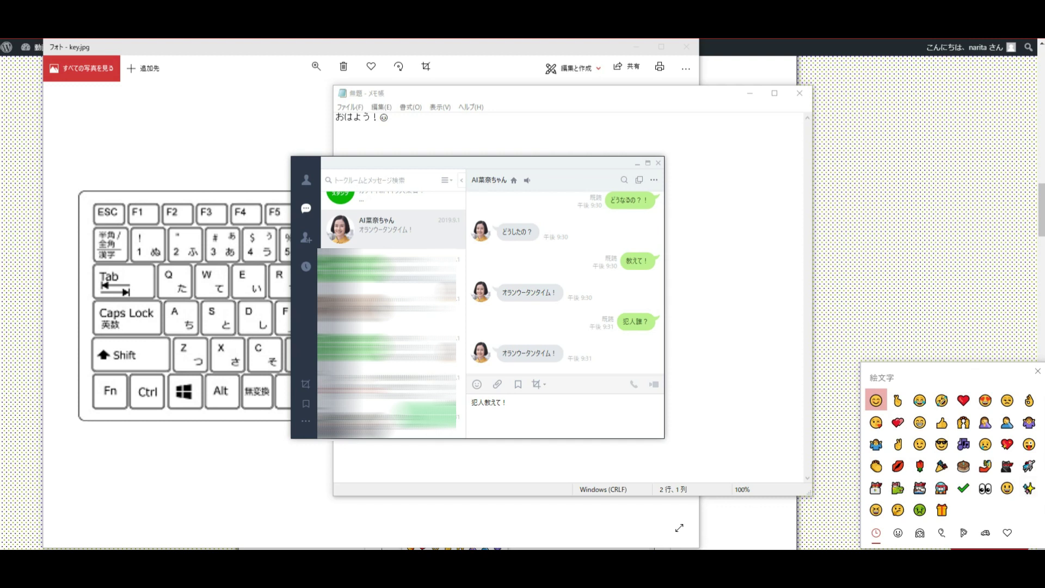
key(Right)
key(Right)
key(Right)
key(Right)
key(Right)
key(Right)
key(Right)
key(Right)
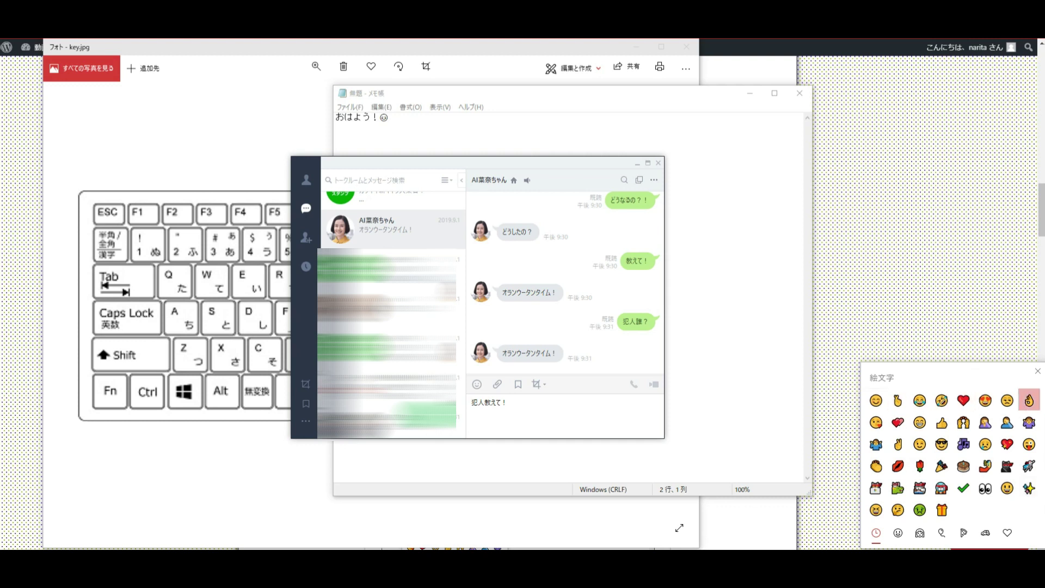
key(Right)
key(Right)
key(Right)
key(Right)
key(Right)
key(Right)
key(Right)
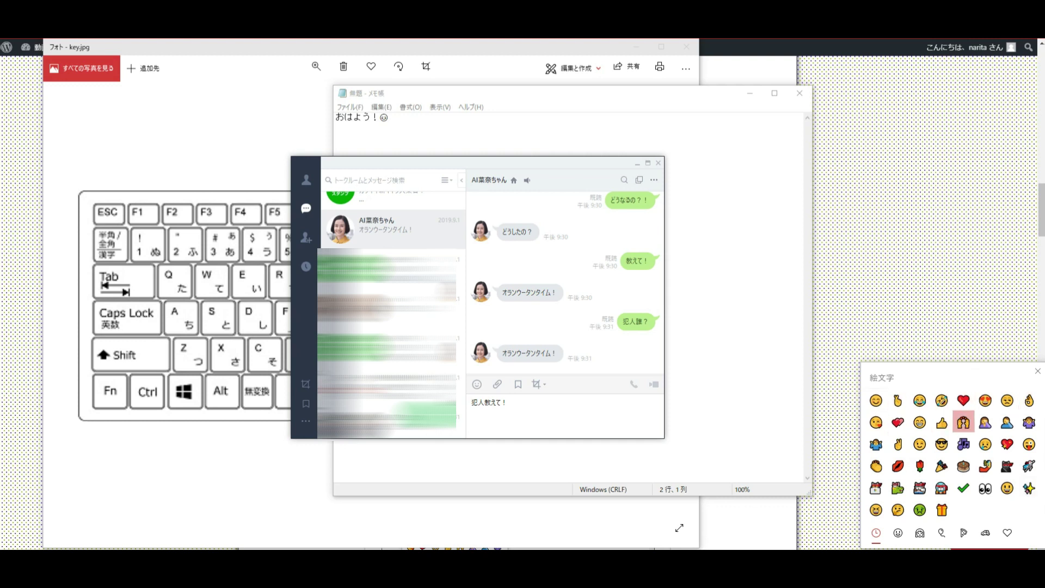
key(Right)
key(Right)
key(Right)
key(Right)
key(Right)
key(Right)
key(Right)
key(Right)
key(Right)
key(Right)
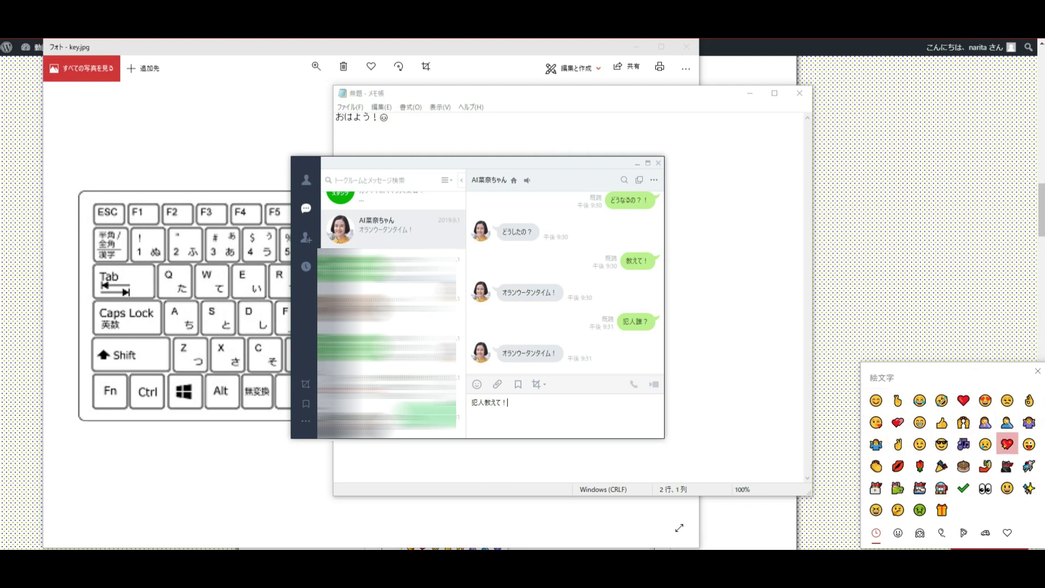
key(Right)
key(Right)
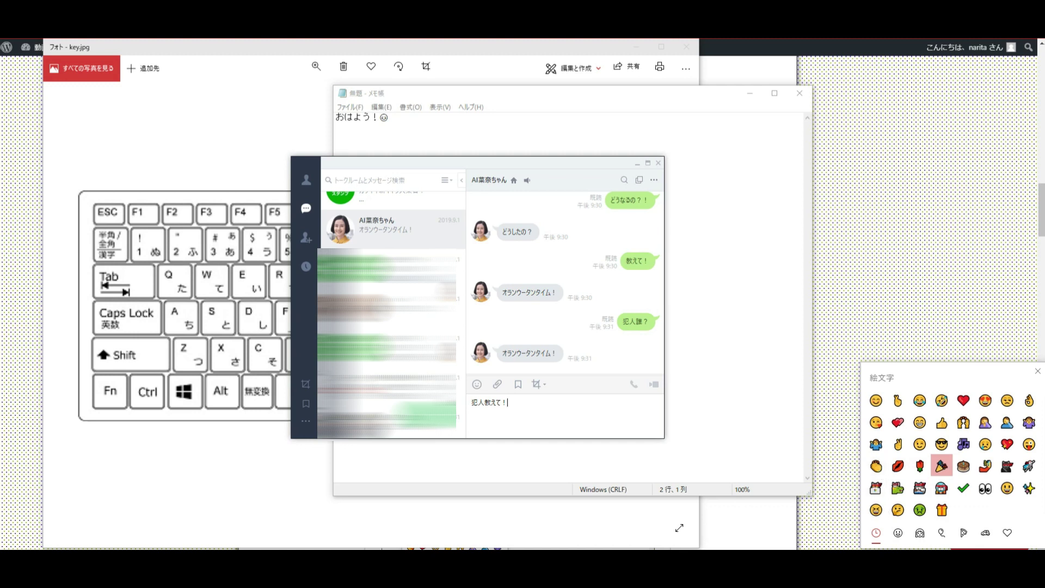
Switch the emoji panel's focus back and forth between the recent emojis and the category row.
click(151, 454)
click(206, 455)
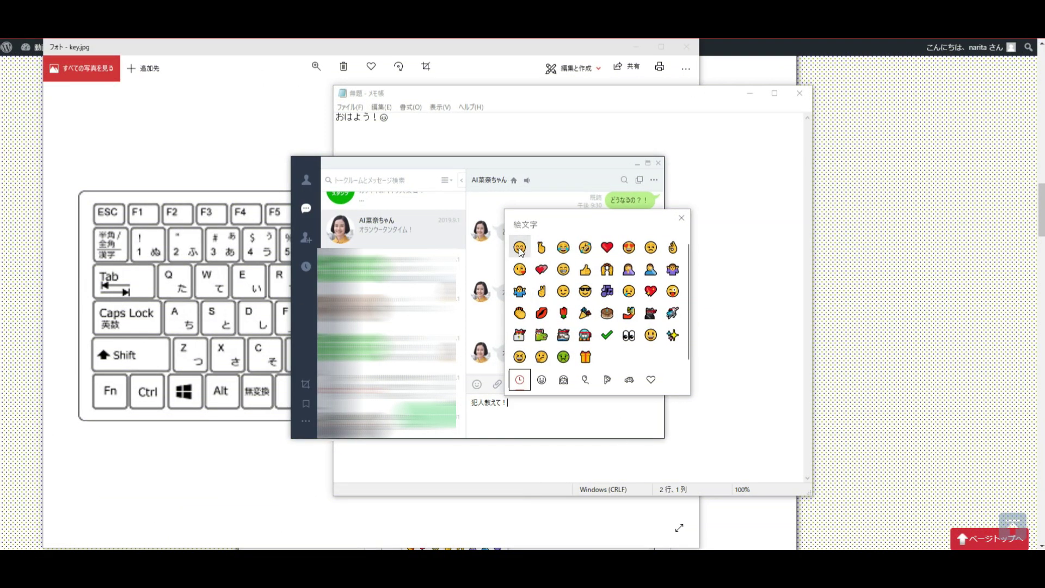
click(518, 381)
key(Tab)
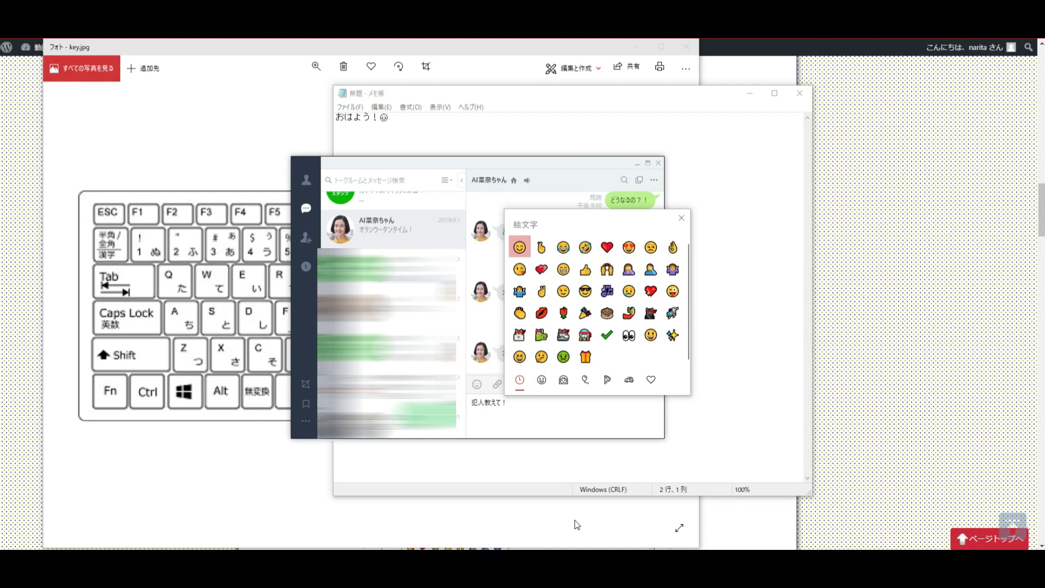
key(shift+Tab)
key(Tab)
key(shift+Tab)
key(Tab)
key(shift+Tab)
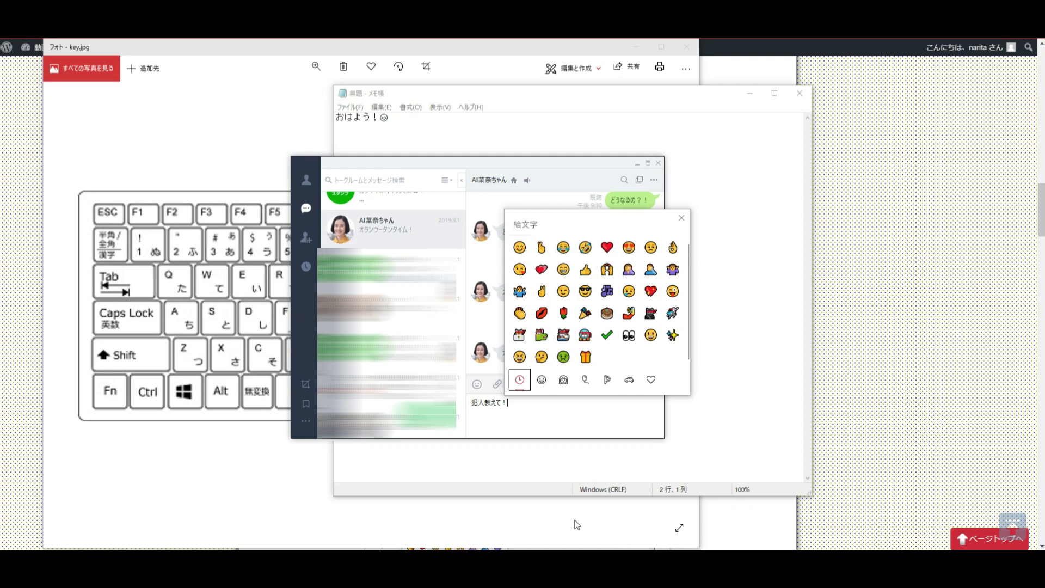
Go through the emoji categories to the heart-marked symbols category and look over its emojis.
key(Right)
key(Right)
key(Right)
key(Right)
key(Right)
key(Right)
key(Right)
key(Right)
key(Right)
key(Right)
key(Right)
key(Right)
key(Right)
key(Left)
key(Left)
key(Left)
key(Left)
key(Left)
key(Right)
key(Right)
key(Right)
key(Right)
key(Right)
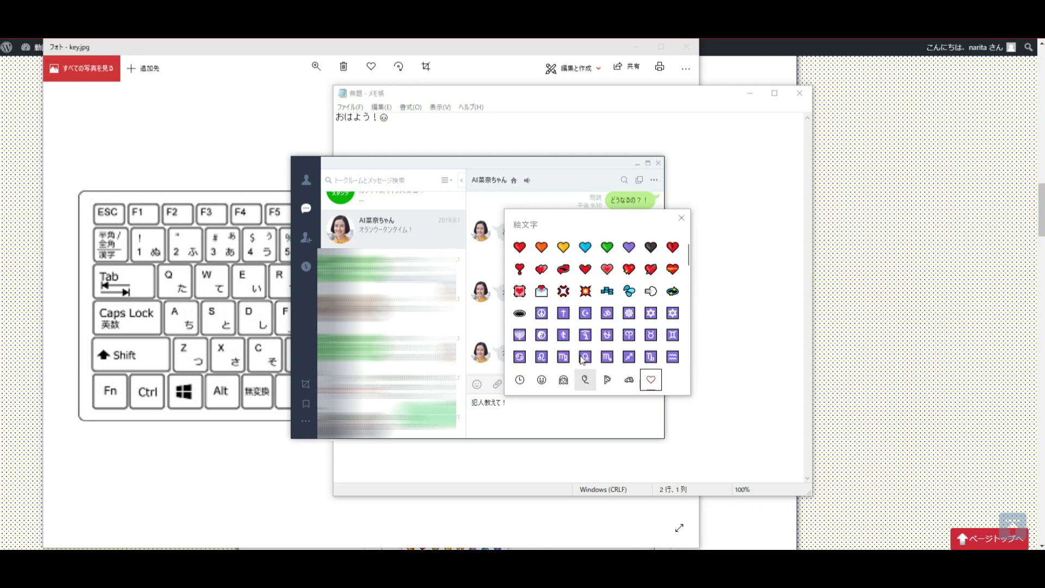
scroll(574, 282, down, 10)
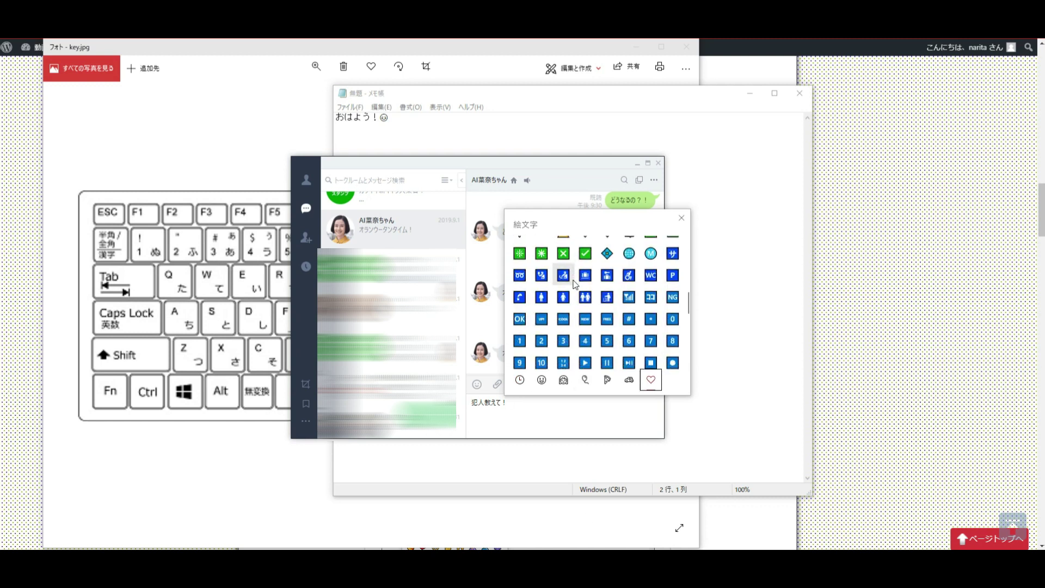
scroll(574, 282, up, 8)
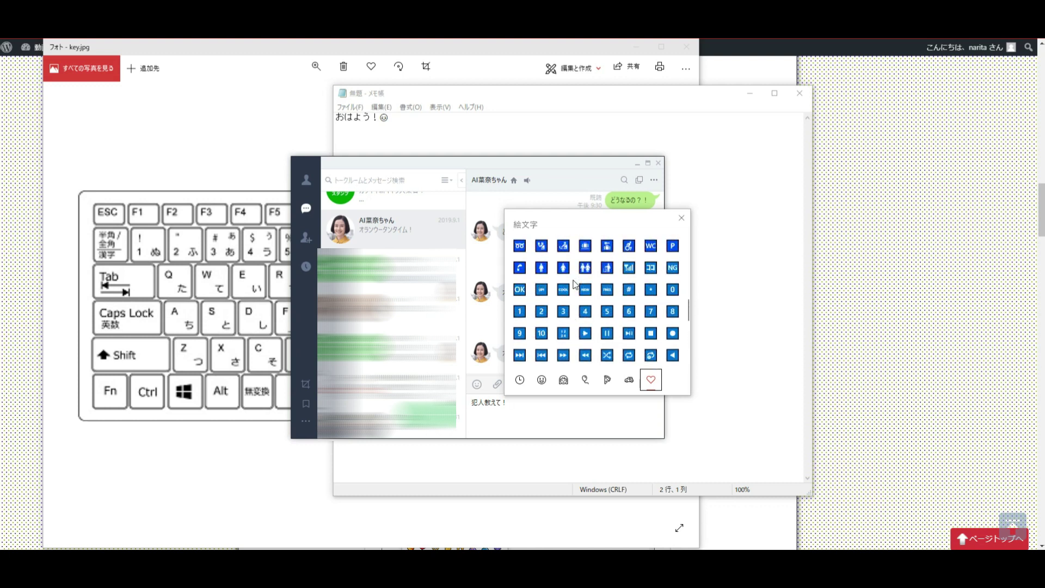
scroll(575, 283, up, 3)
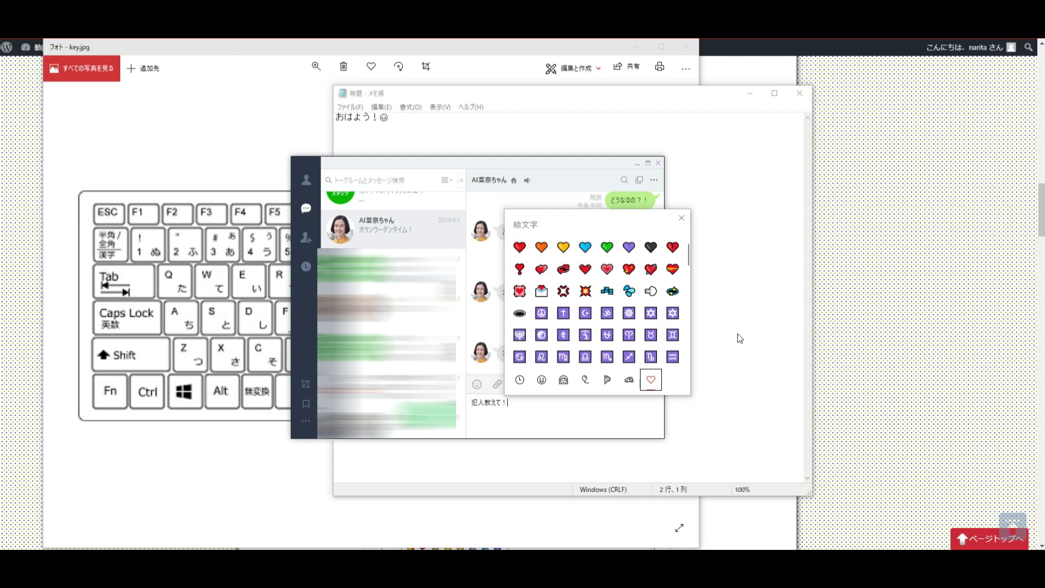
Insert the sweat droplets emoji from the symbols category into the chat message and close the emoji panel.
key(Tab)
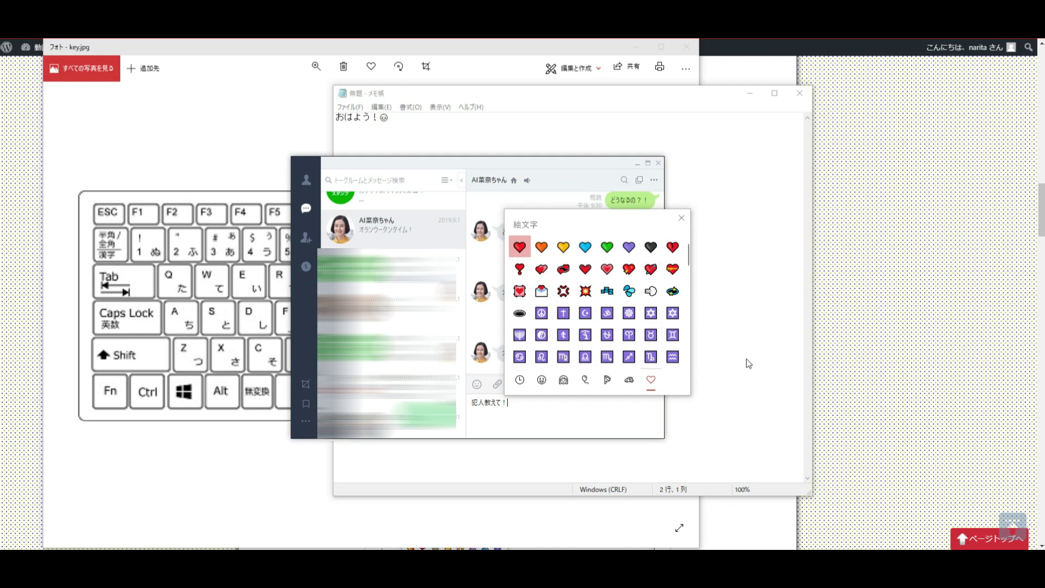
key(Down)
key(Down)
key(Right)
key(Right)
key(Right)
key(Right)
key(Right)
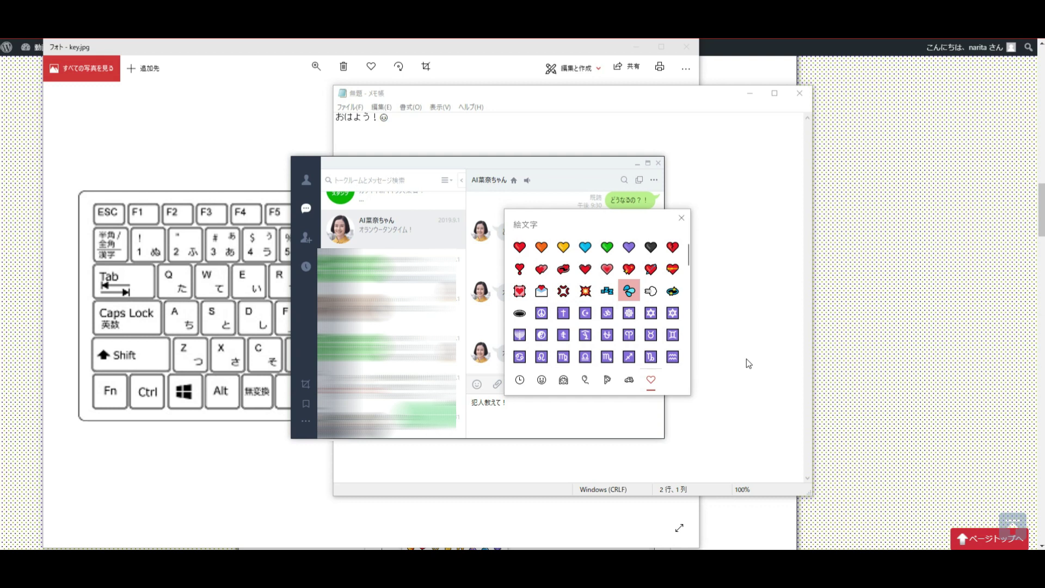
key(Return)
key(Escape)
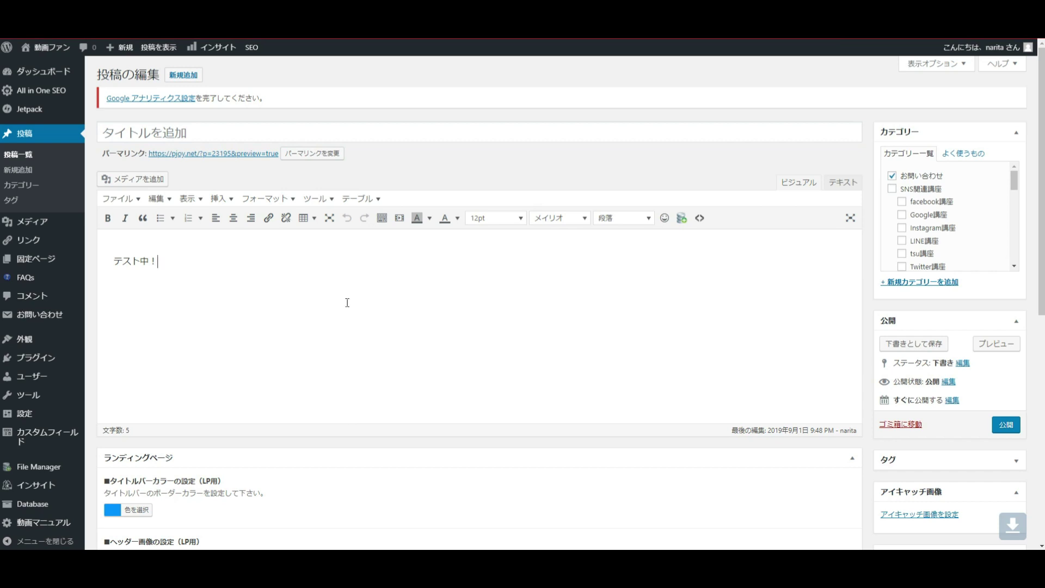
In the WordPress post editor, bring up the emoji panel on a new line below テスト中！ and choose the food and plants category.
click(212, 267)
key(super+period)
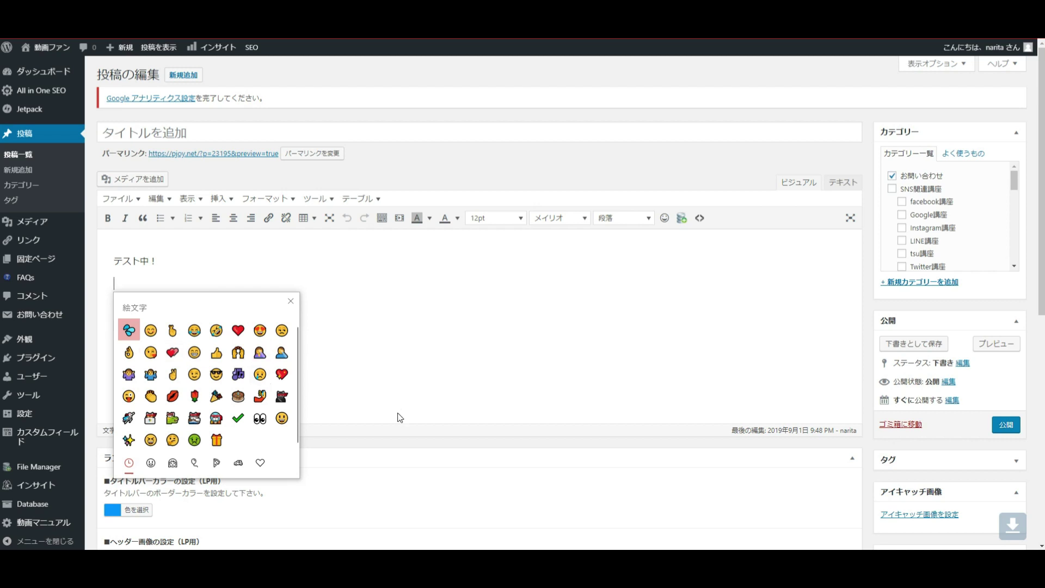
key(Tab)
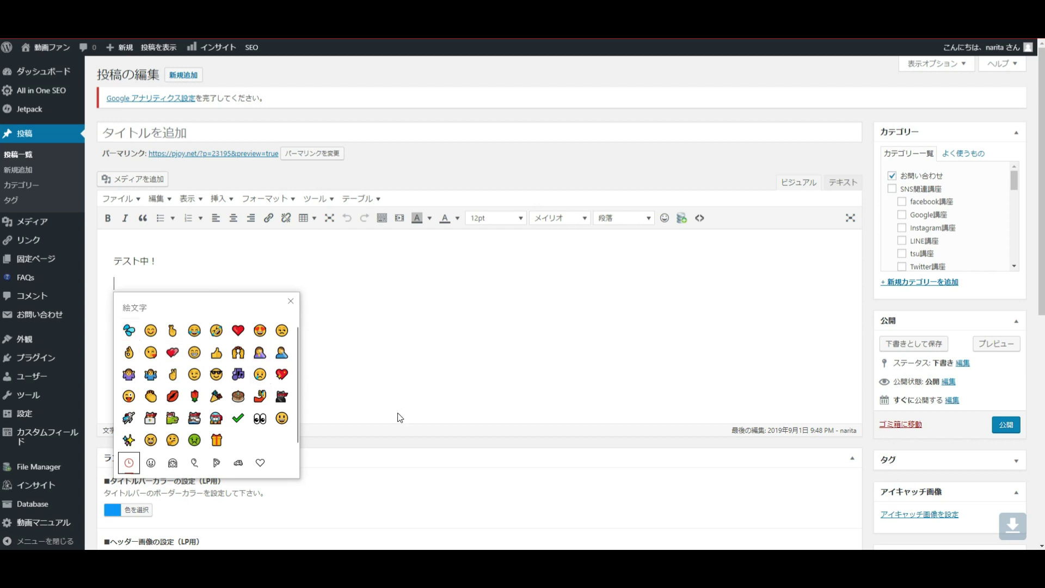
key(Right)
key(Right)
key(Right)
key(Right)
key(Return)
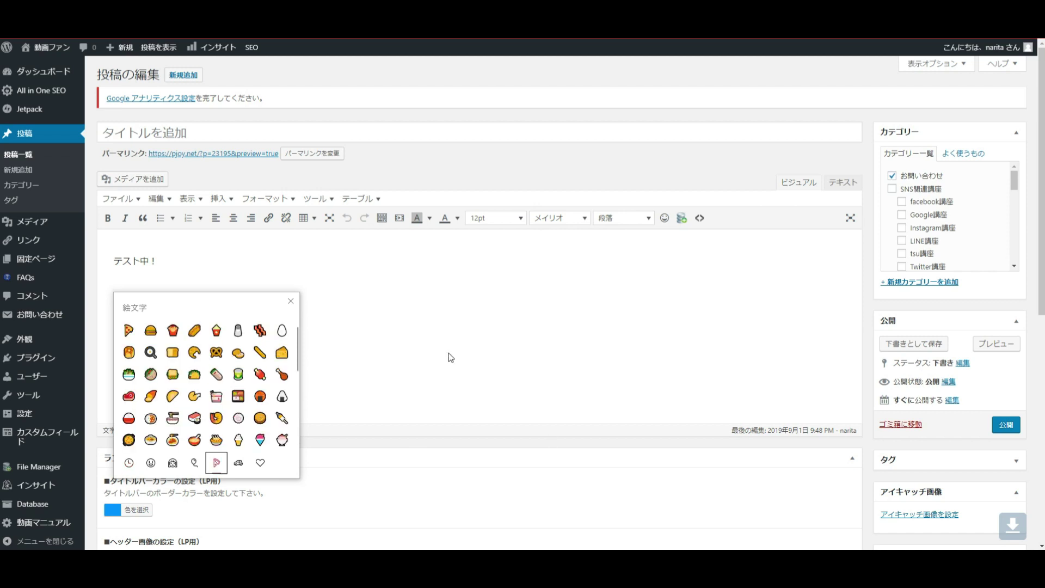
Browse the food and plants emojis and insert the pink cherry blossom below テスト中！.
scroll(230, 350, down, 3)
scroll(230, 350, up, 5)
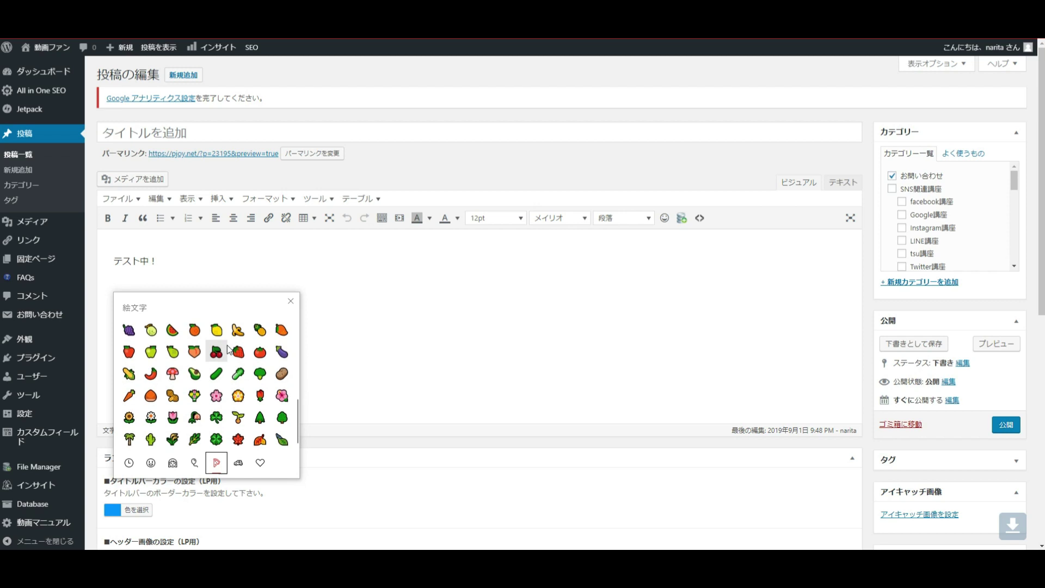
scroll(204, 411, up, 2)
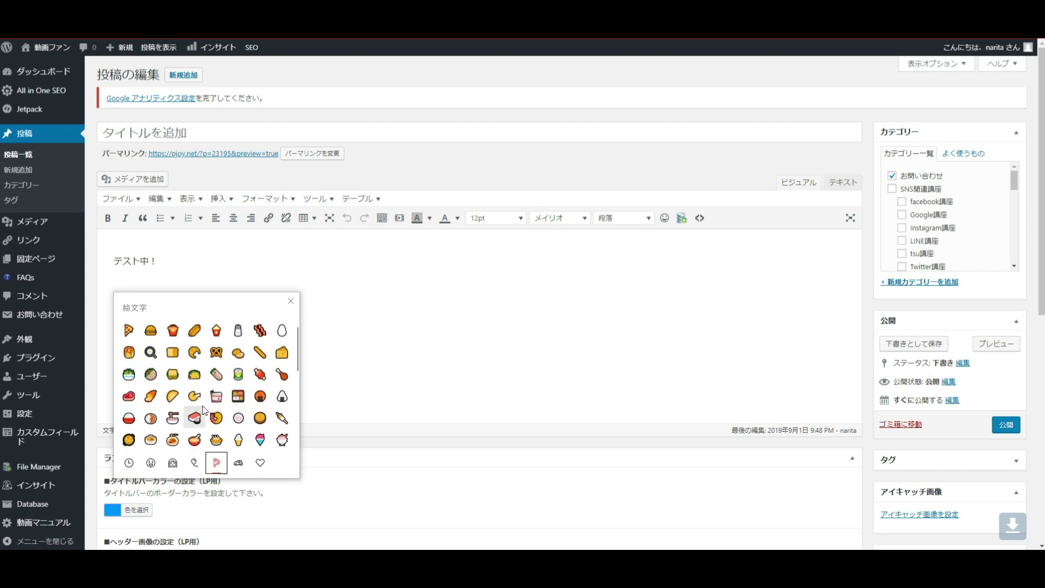
key(Tab)
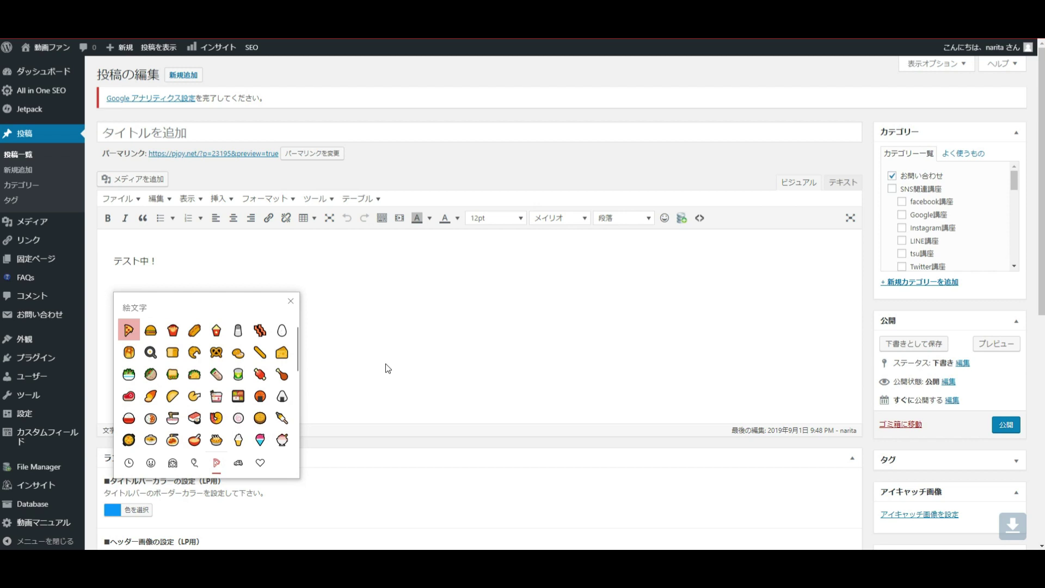
key(Down)
key(Down)
key(Down)
key(Down)
key(Down)
key(Down)
key(Down)
key(Down)
key(Down)
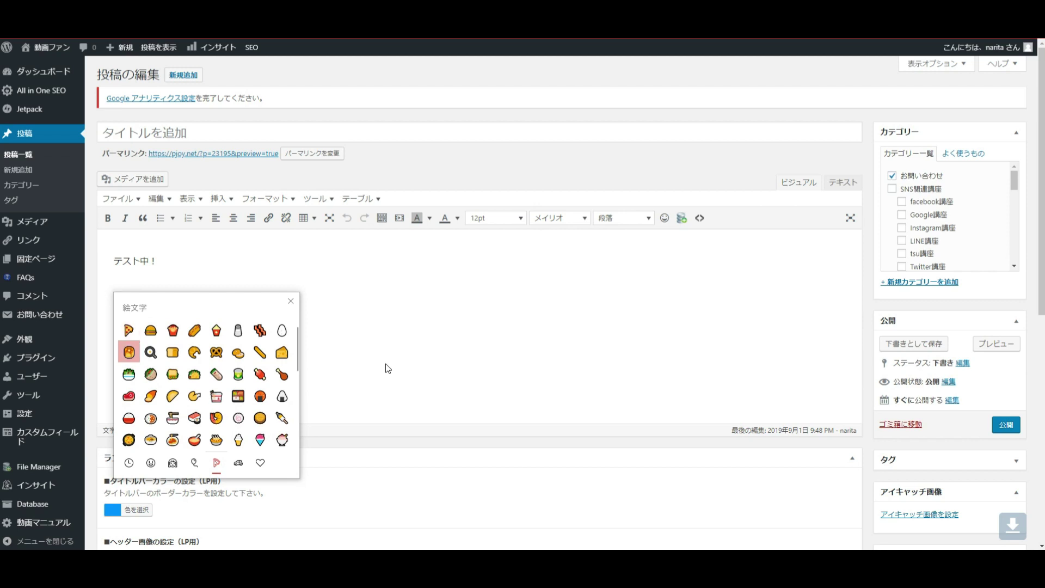
key(Down)
key(Down)
key(Down)
key(Down)
key(Down)
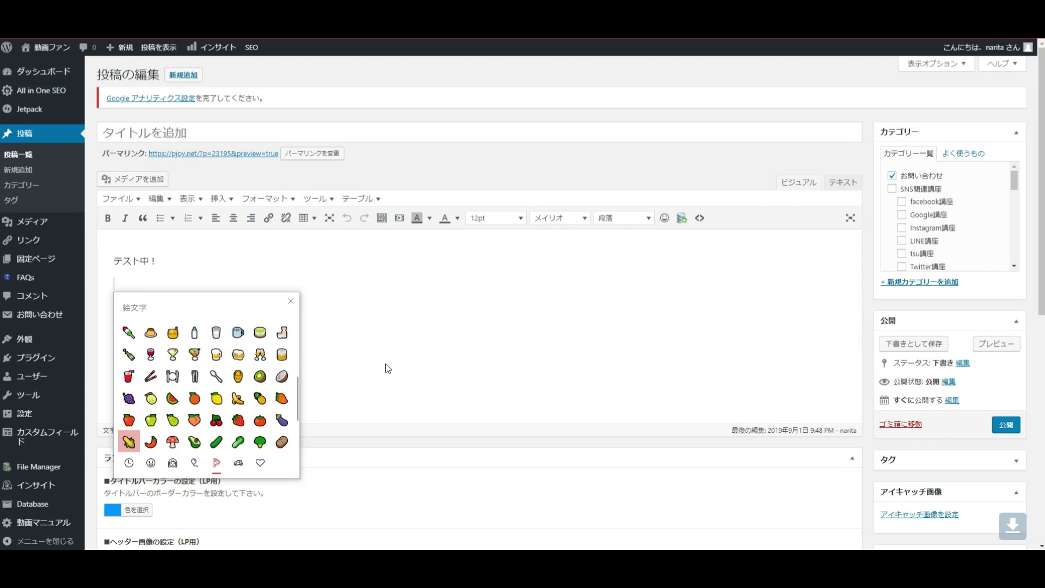
key(Up)
key(Right)
key(Right)
key(Right)
key(Right)
key(Return)
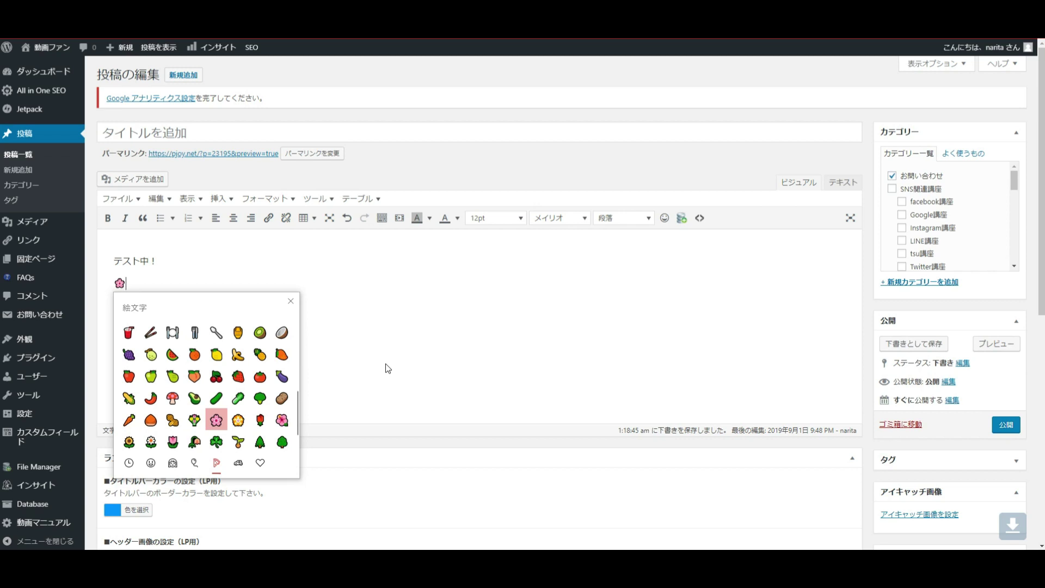
Add eleven more cherry blossom emojis in a row after the first one.
key(ctrl+v)
key(ctrl+v)
key(ctrl+v)
key(ctrl+v)
key(ctrl+v)
key(ctrl+v)
key(ctrl+v)
key(ctrl+v)
key(ctrl+v)
key(ctrl+v)
key(ctrl+v)
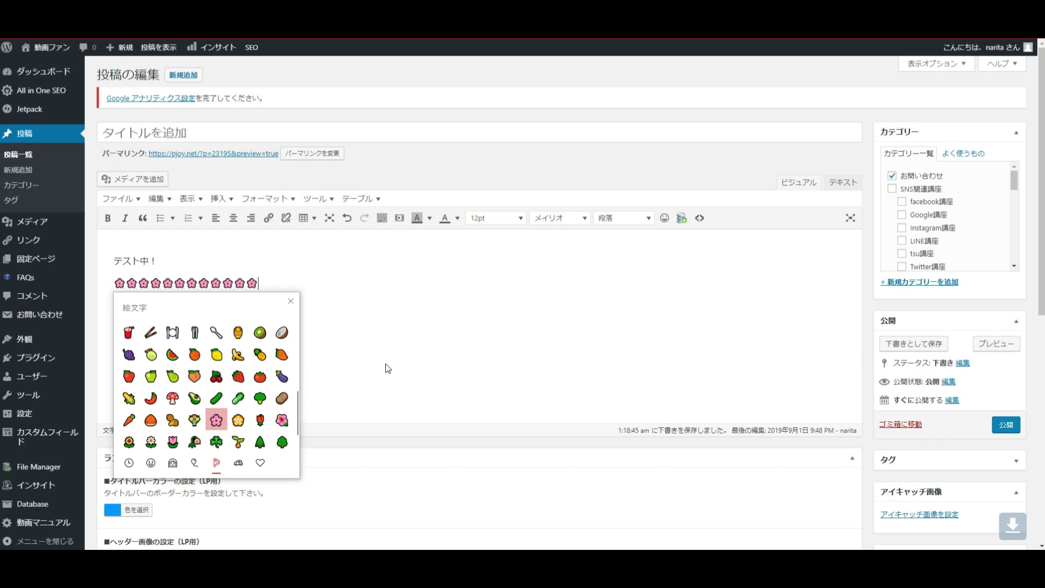